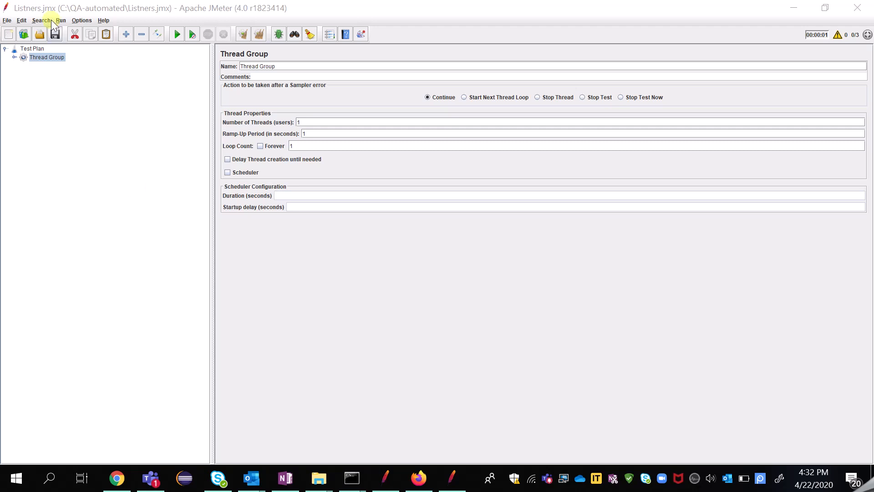
# Add a View Results Tree listener to the Thread Group
pyautogui.click(40, 42)
pyautogui.click(32, 48)
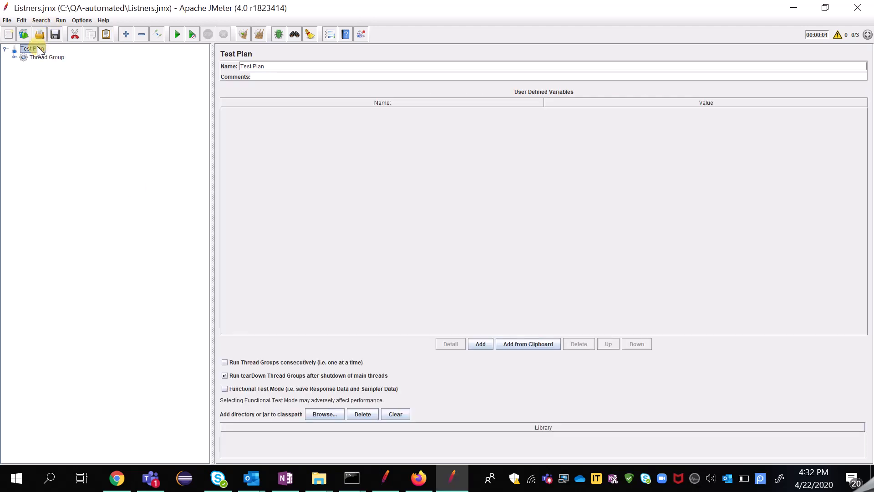
pyautogui.click(44, 58)
pyautogui.doubleClick(40, 56)
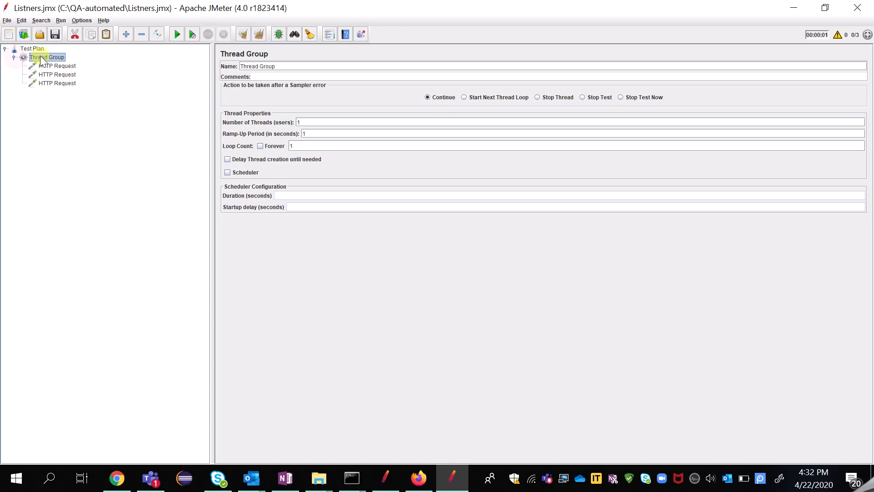
pyautogui.rightClick(40, 55)
pyautogui.moveTo(87, 62)
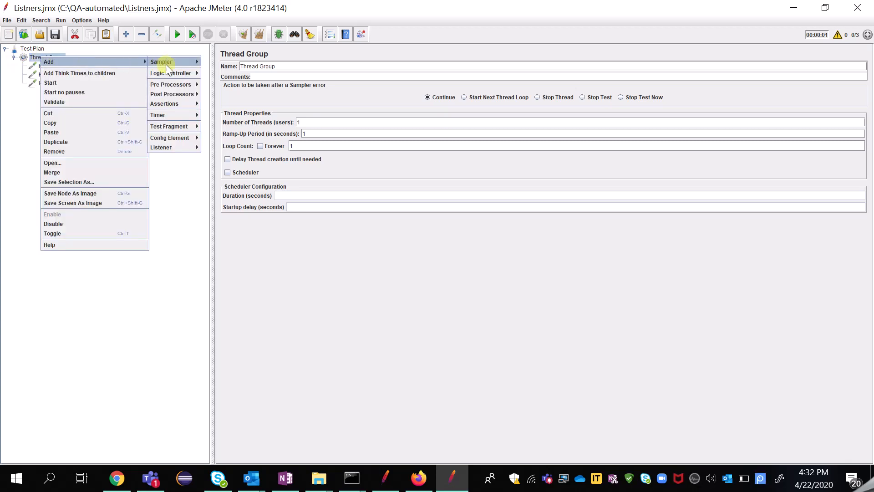
pyautogui.moveTo(187, 149)
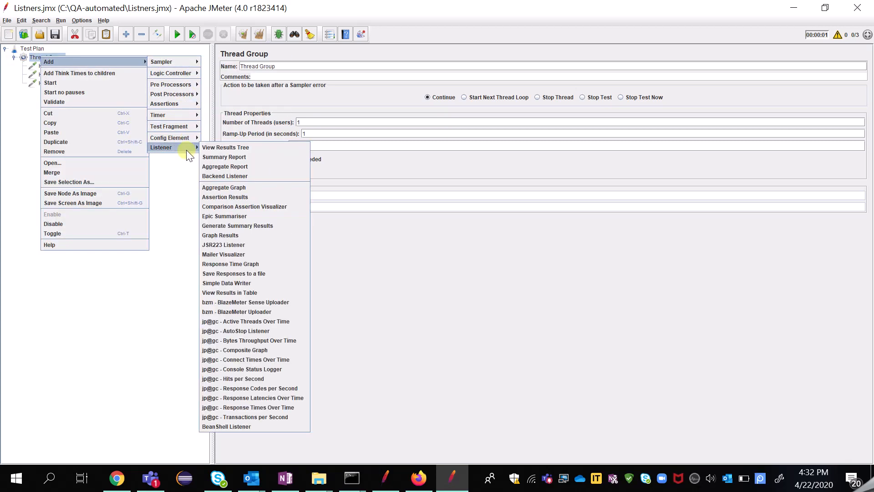
pyautogui.click(219, 148)
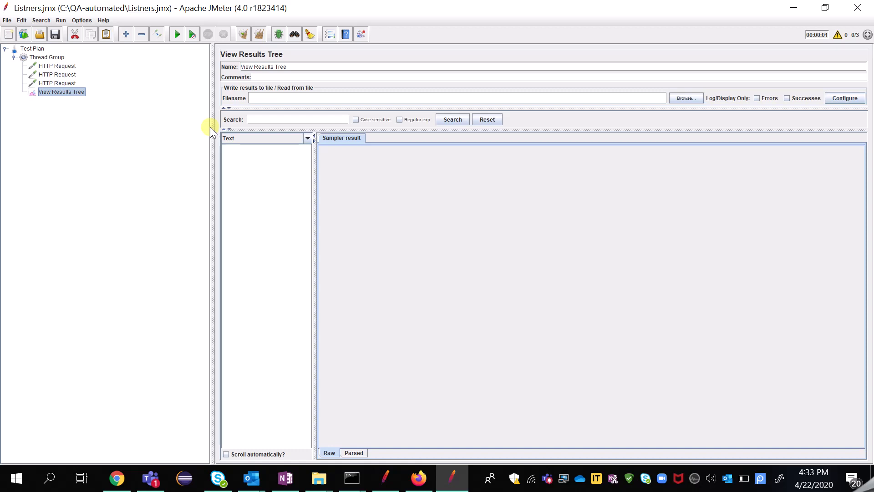
# Rename the three HTTP Request samplers in order as HTTP Request 1, HTTP Request 2 and HTTP Request 3
pyautogui.click(68, 66)
pyautogui.click(301, 68)
pyautogui.write('1')
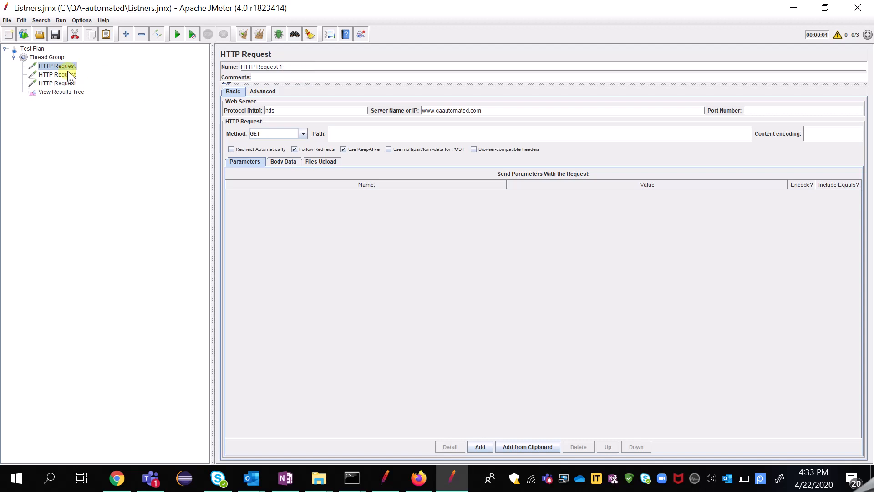
pyautogui.click(71, 74)
pyautogui.click(287, 68)
pyautogui.write('2')
pyautogui.click(63, 82)
pyautogui.click(308, 66)
pyautogui.write('3')
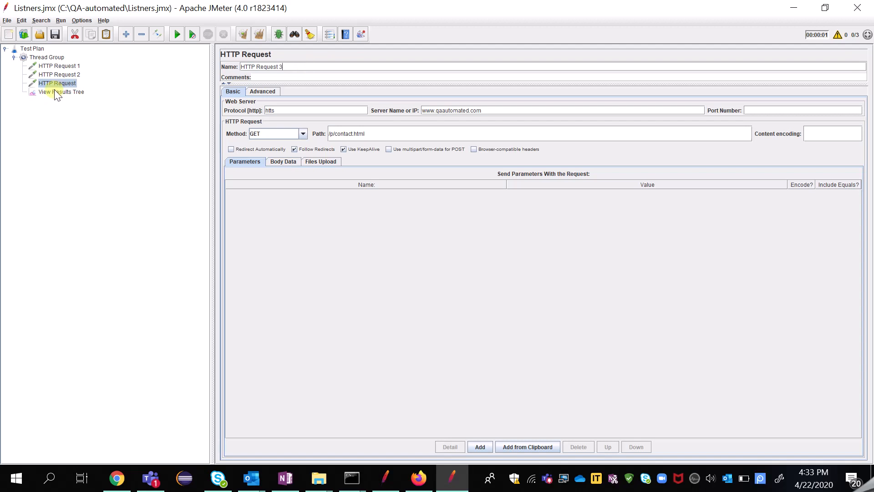
# Show the View Results Tree listener and run the test plan
pyautogui.click(55, 92)
pyautogui.click(178, 35)
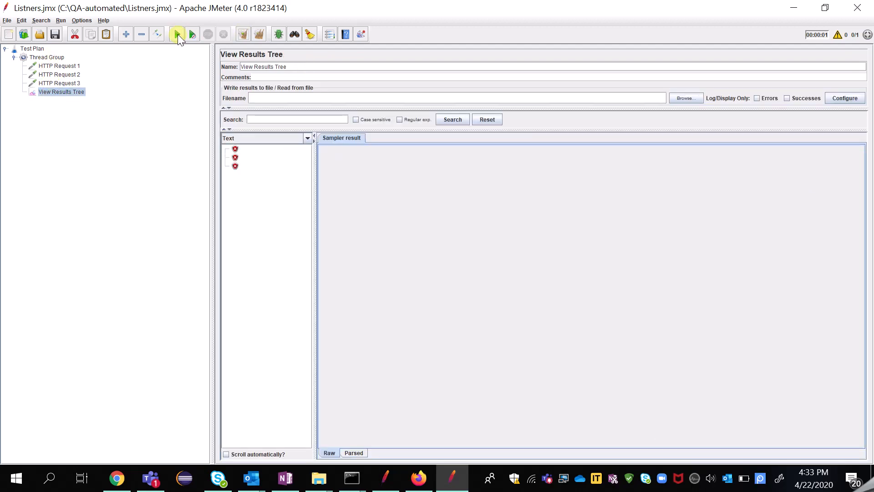
# Correct the protocol to https in HTTP Request 1, HTTP Request 2 and HTTP Request 3
pyautogui.click(63, 65)
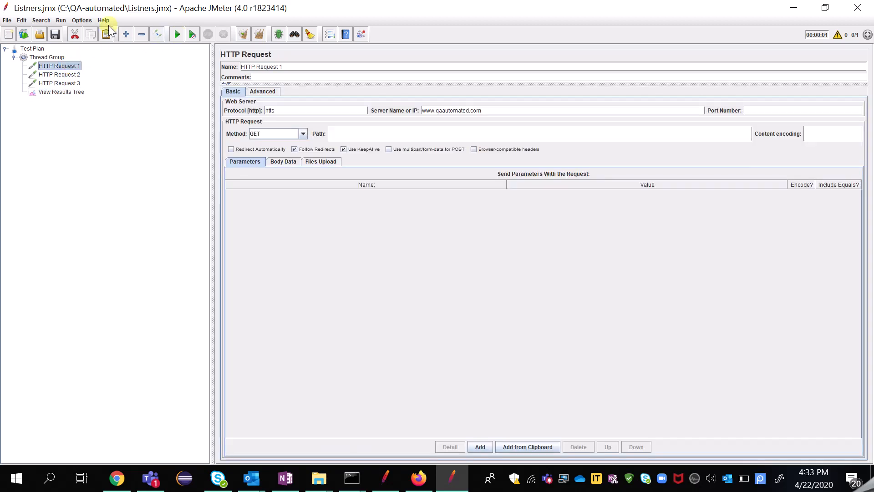
pyautogui.click(289, 111)
pyautogui.press('BackSpace')
pyautogui.click(64, 74)
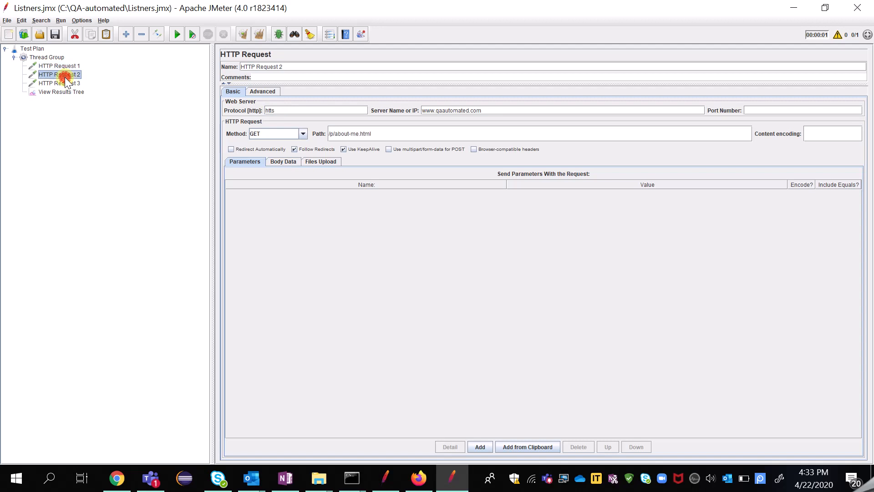
pyautogui.click(284, 111)
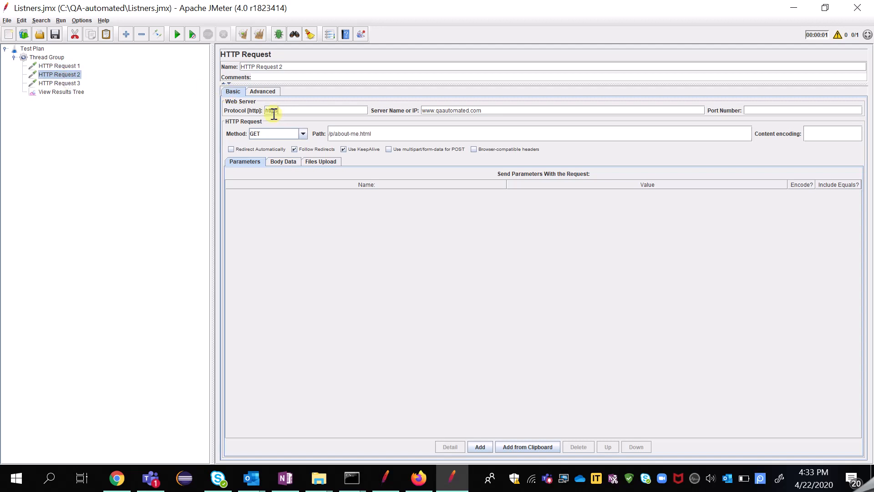
pyautogui.click(67, 83)
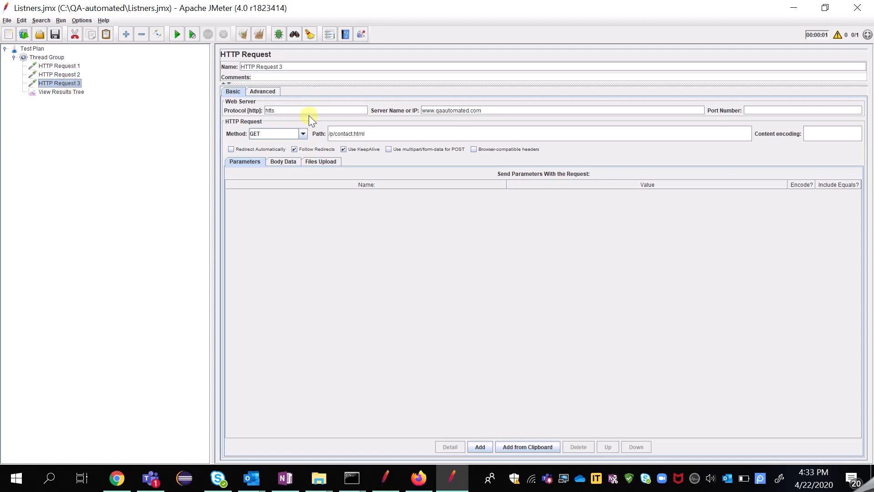
pyautogui.click(312, 111)
pyautogui.press('BackSpace')
pyautogui.write('ps')
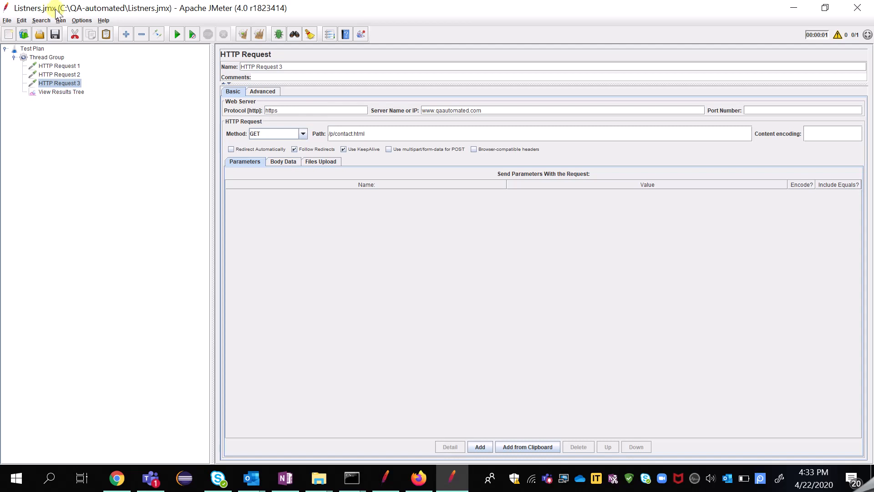
# Rerun the test plan and show the sampler result of HTTP Request 1 in View Results Tree
pyautogui.click(178, 35)
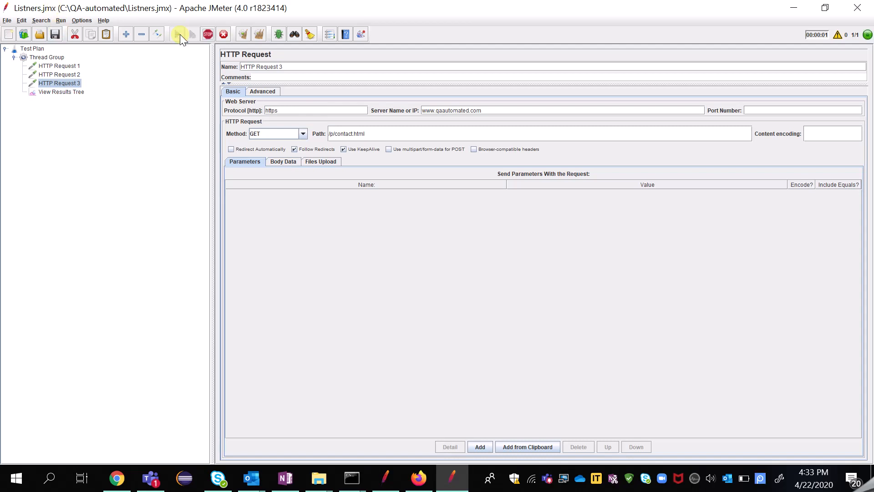
pyautogui.click(57, 92)
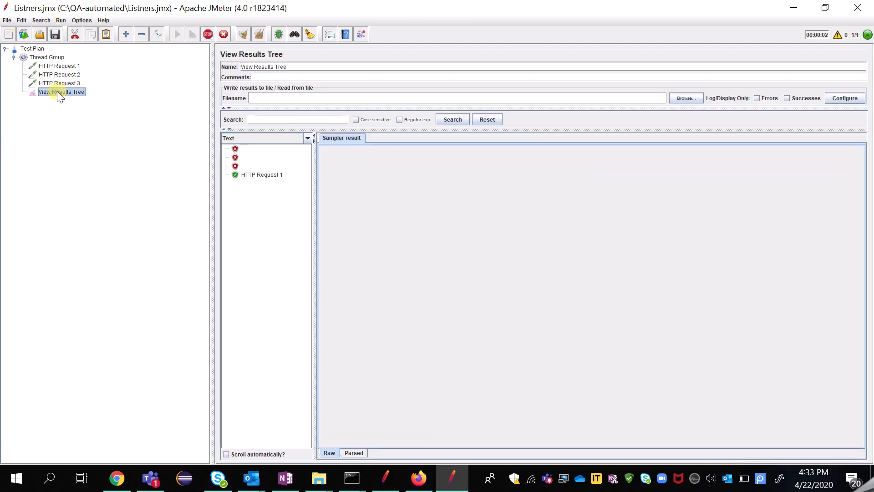
pyautogui.click(256, 177)
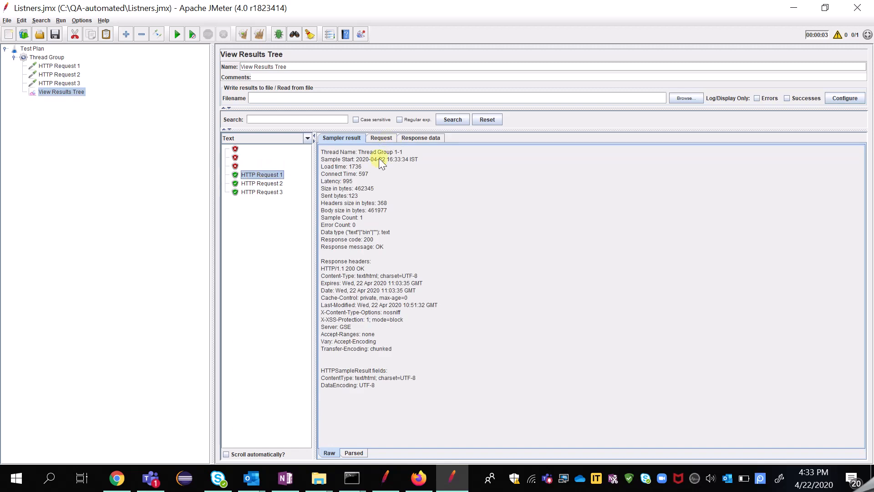
# Examine the request URL and headers, response data and sampler result of HTTP Request 1
pyautogui.click(385, 136)
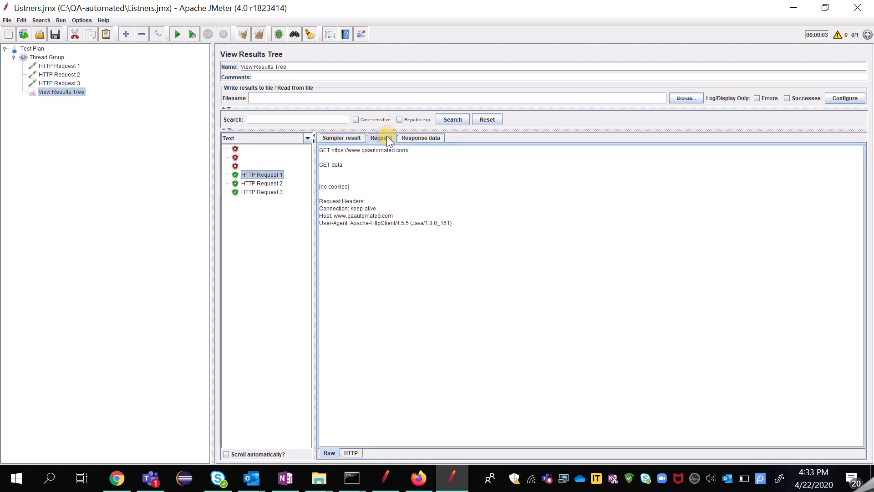
pyautogui.moveTo(333, 152); pyautogui.dragTo(394, 205)
pyautogui.click(364, 189)
pyautogui.moveTo(321, 199); pyautogui.dragTo(453, 223)
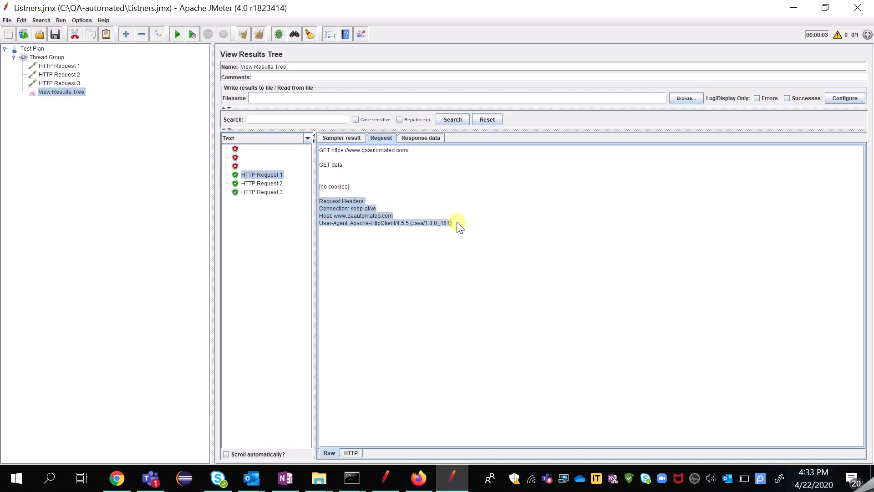
pyautogui.click(385, 188)
pyautogui.moveTo(378, 209); pyautogui.dragTo(319, 201)
pyautogui.click(420, 137)
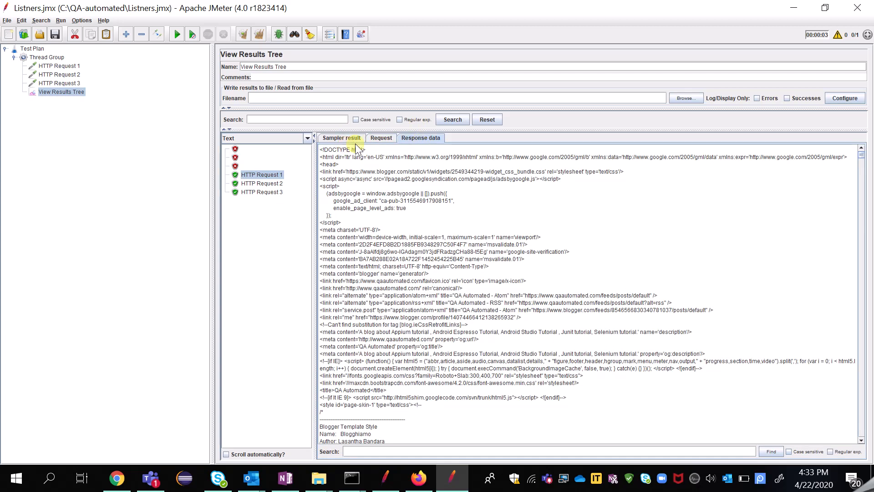
pyautogui.click(369, 138)
pyautogui.click(343, 138)
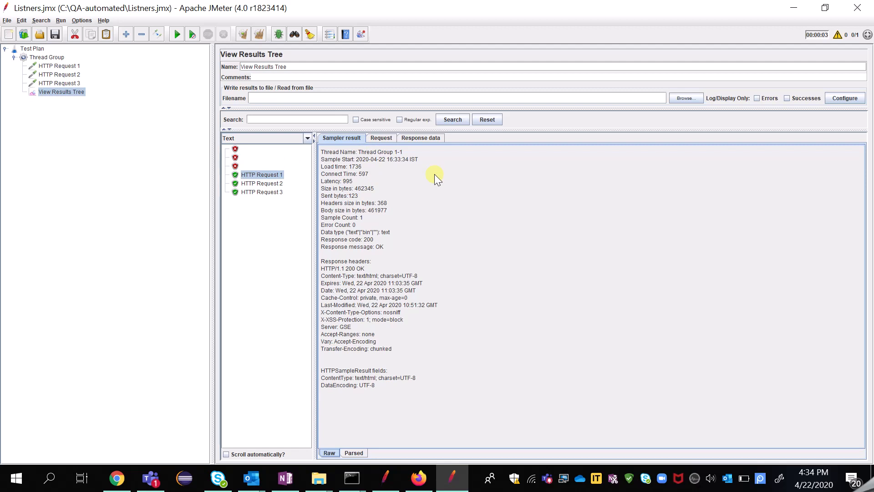
pyautogui.click(569, 96)
pyautogui.click(405, 121)
# View the response data of HTTP Request 3 rendered as HTML
pyautogui.click(267, 192)
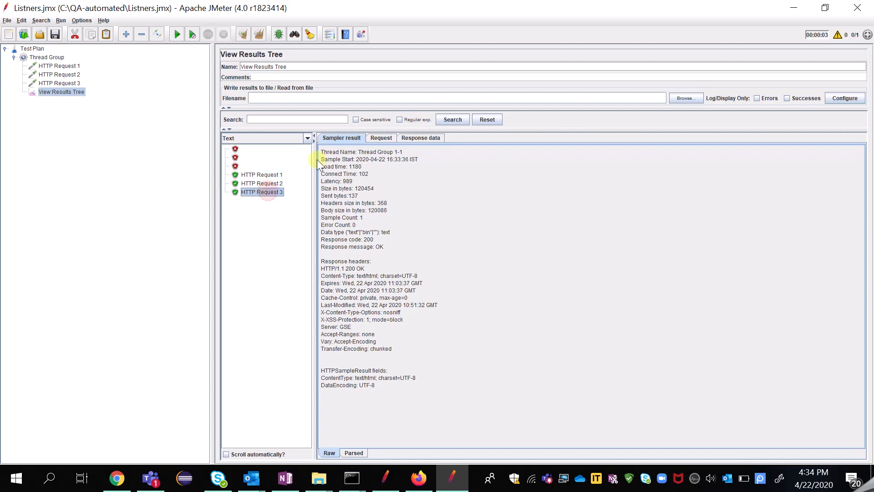
pyautogui.click(411, 139)
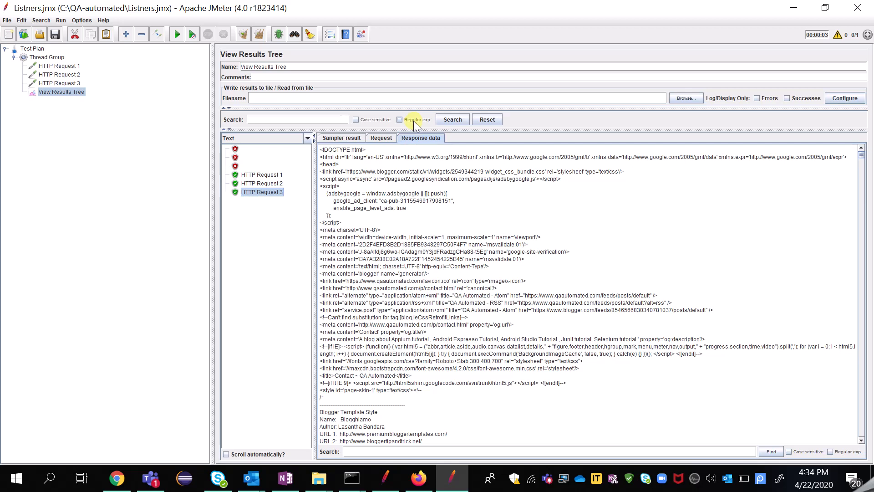
pyautogui.click(308, 138)
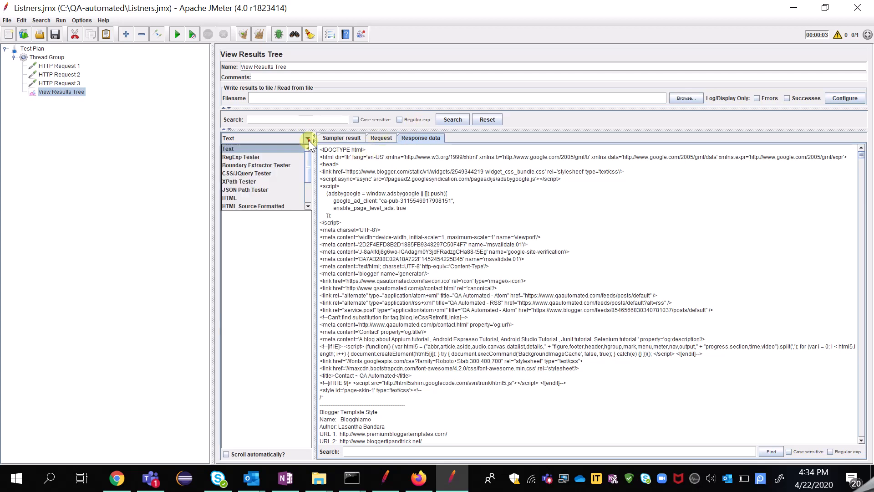
pyautogui.scroll(-2, 309, 172)
pyautogui.scroll(2, 311, 169)
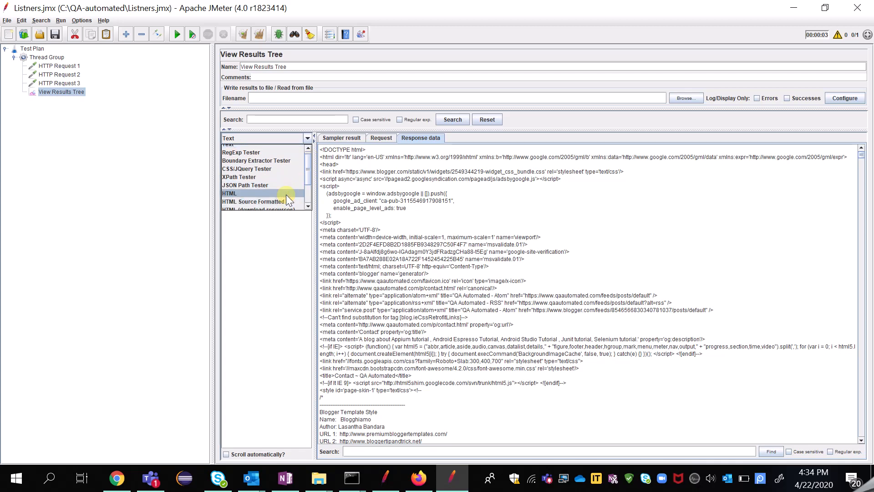
pyautogui.click(246, 194)
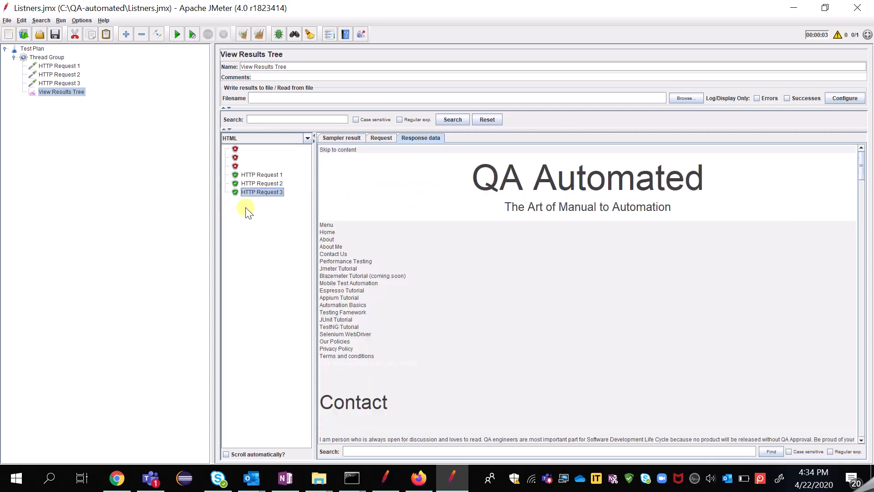
# Show the HTTP Request 3 response in the RegExp Tester and place the cursor in its regular expression field
pyautogui.click(309, 138)
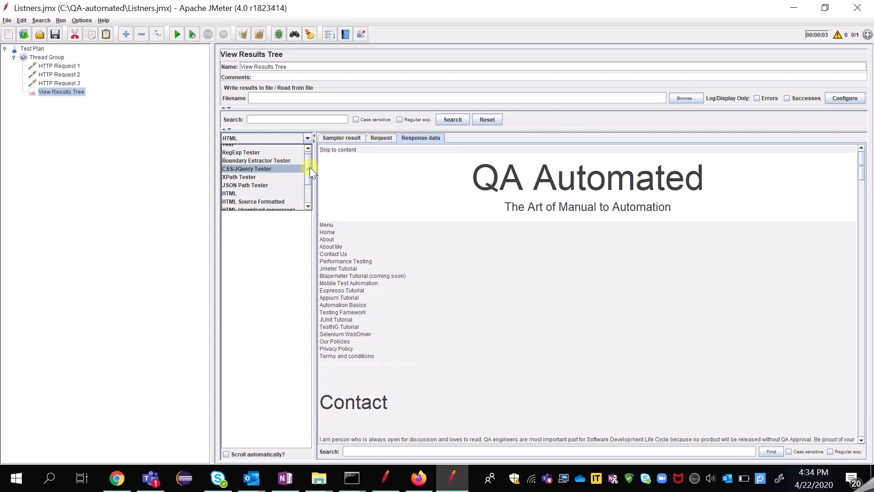
pyautogui.moveTo(310, 168); pyautogui.dragTo(307, 155)
pyautogui.click(290, 155)
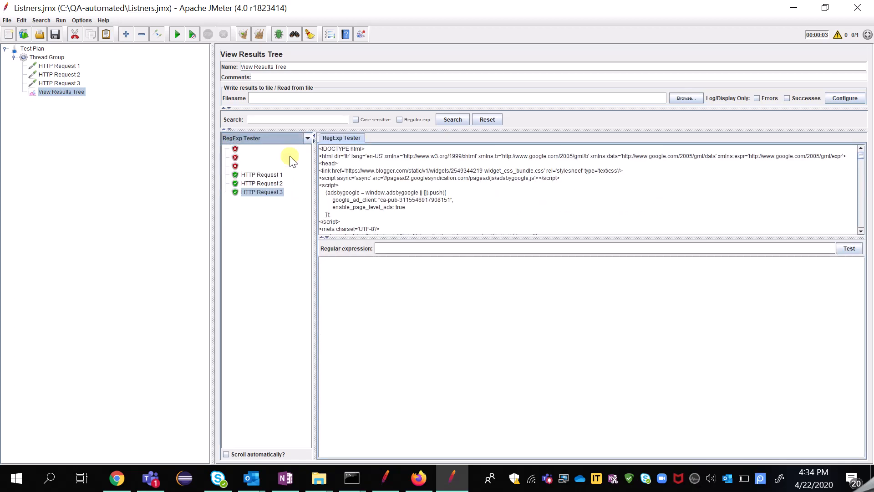
pyautogui.click(468, 246)
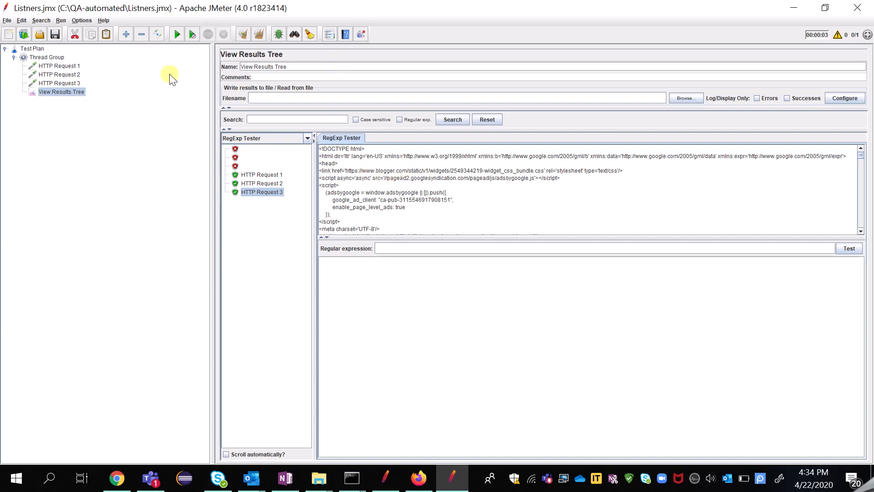
# Add an Aggregate Report listener directly under the Test Plan
pyautogui.click(28, 51)
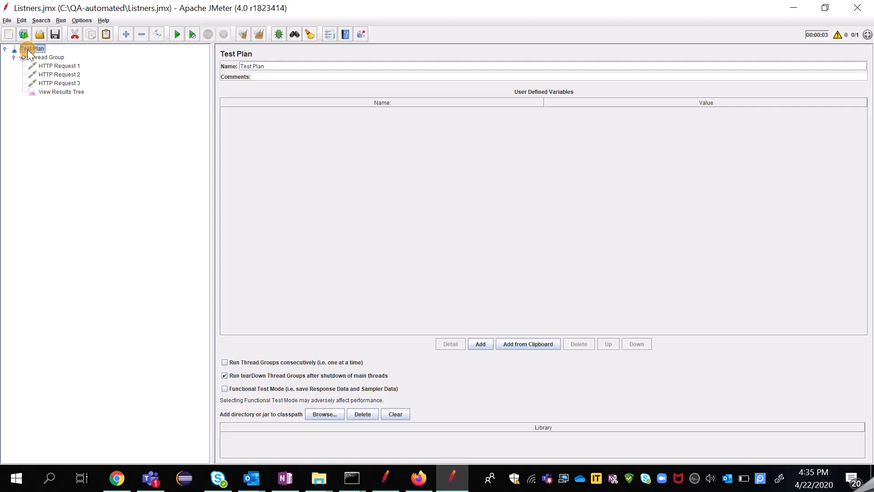
pyautogui.rightClick(27, 50)
pyautogui.moveTo(59, 54)
pyautogui.moveTo(136, 55)
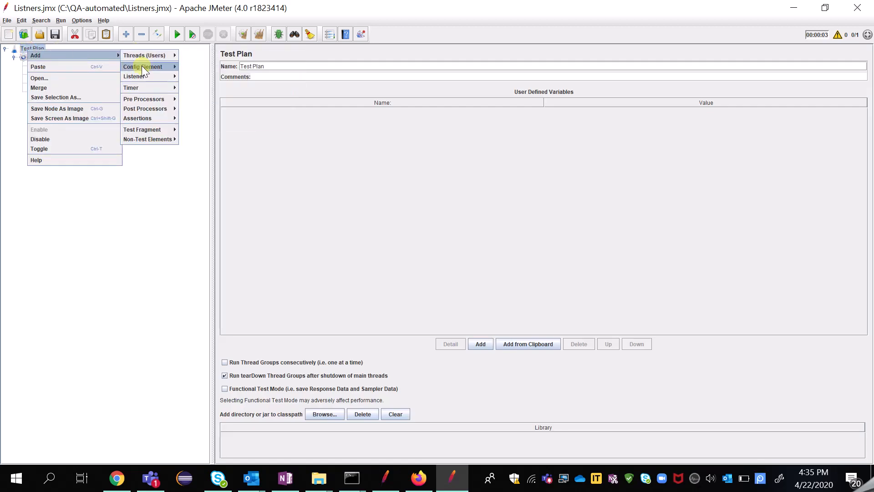
pyautogui.moveTo(176, 76)
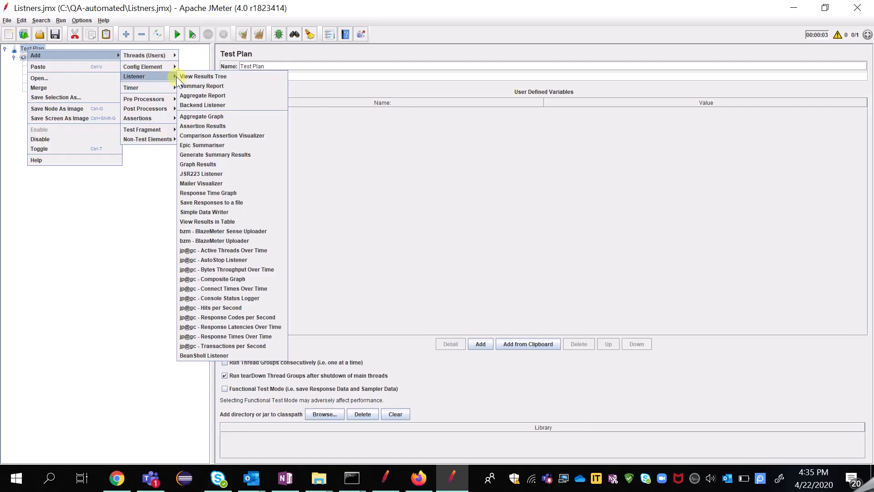
pyautogui.click(198, 95)
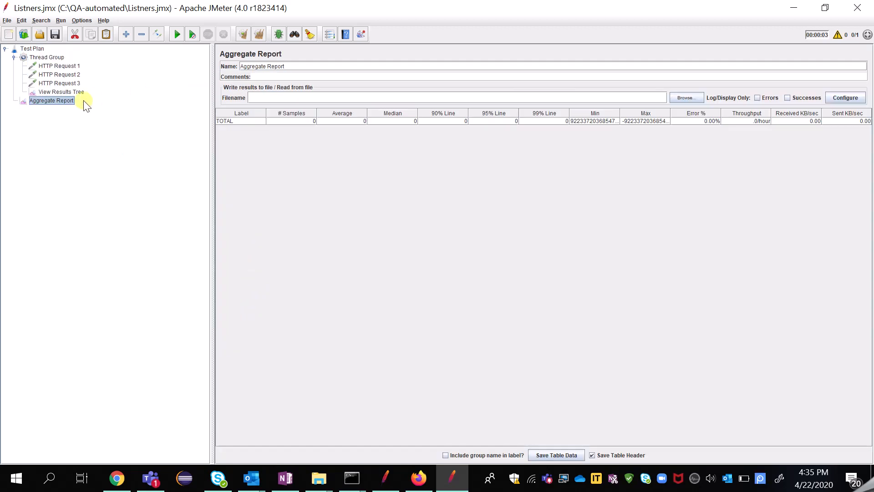
pyautogui.click(40, 49)
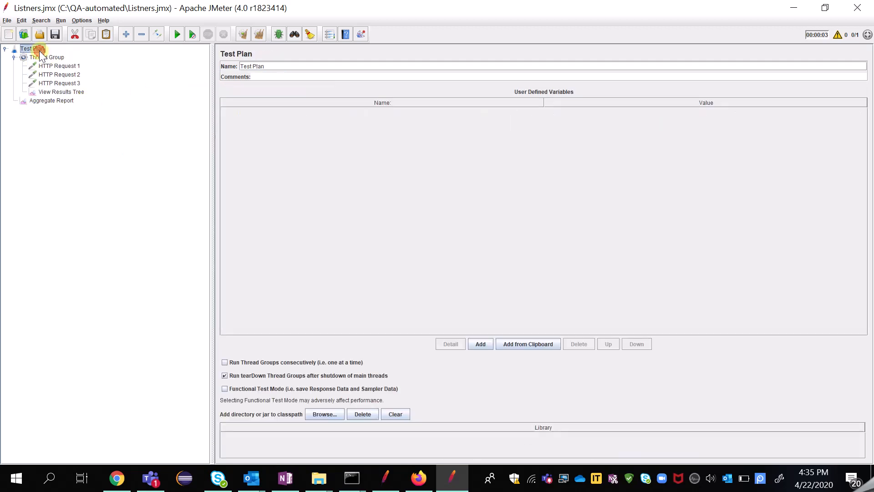
pyautogui.rightClick(39, 50)
pyautogui.moveTo(65, 52)
pyautogui.moveTo(159, 80)
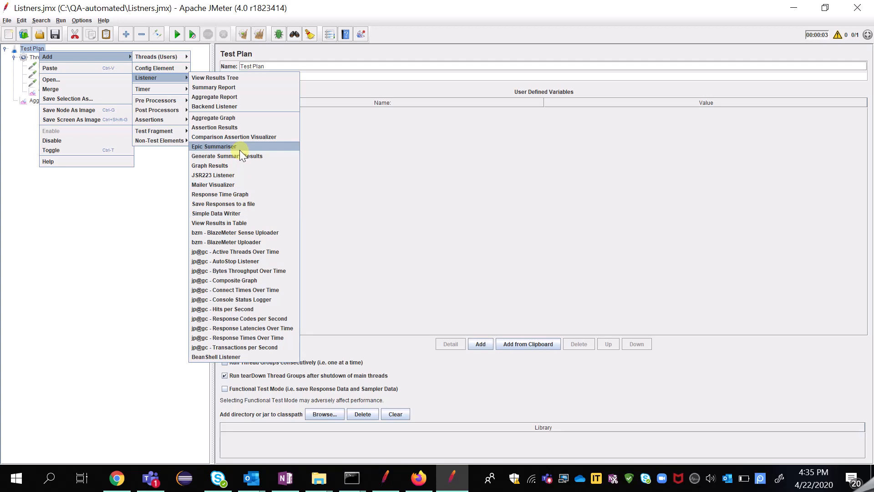
pyautogui.click(337, 117)
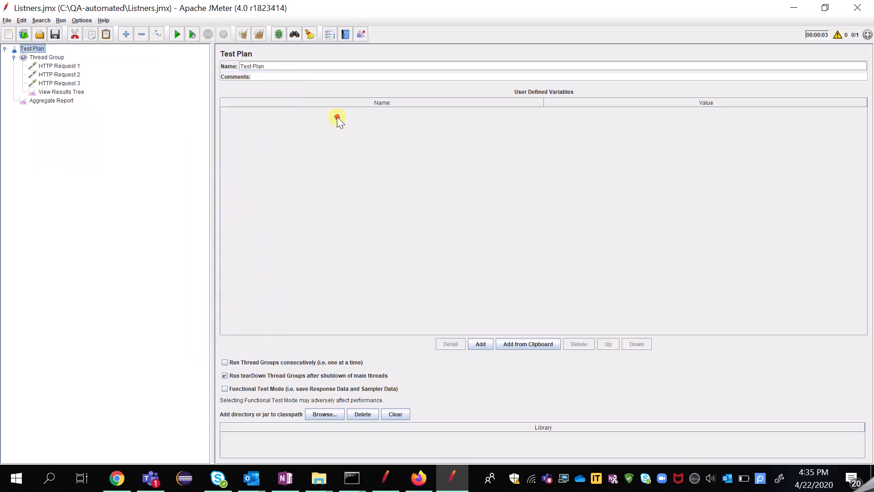
# Run the test plan with the Aggregate Report shown and examine its 90% Line, Min, Max and Throughput columns
pyautogui.click(69, 99)
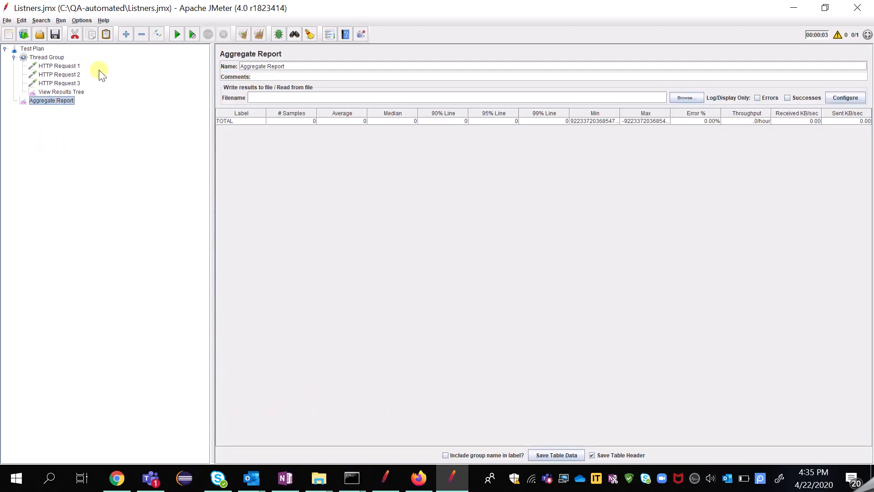
pyautogui.click(176, 34)
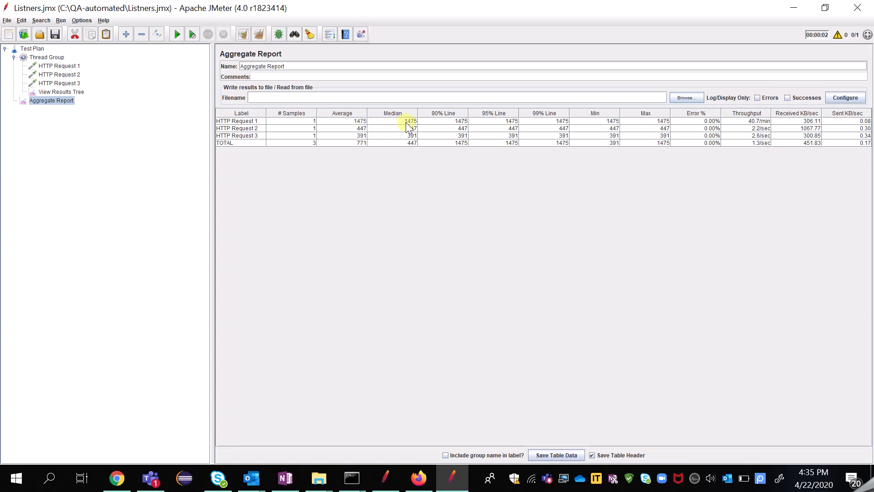
pyautogui.moveTo(461, 122); pyautogui.dragTo(463, 138)
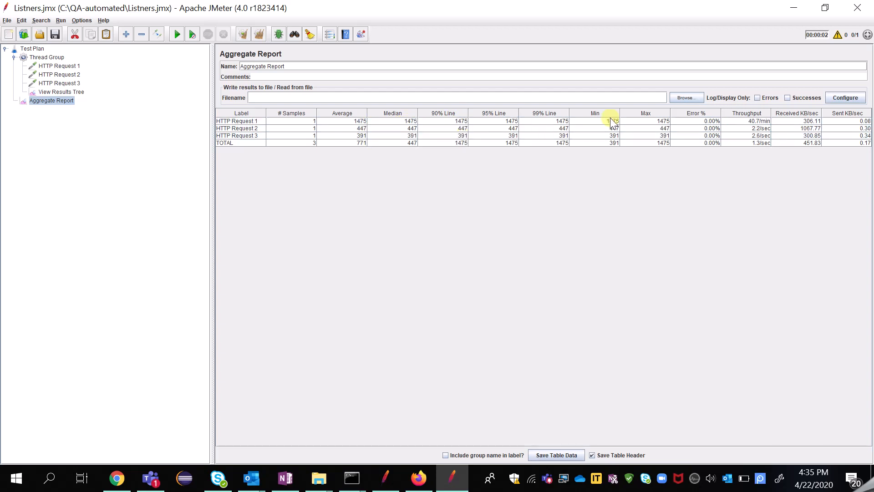
pyautogui.moveTo(613, 120); pyautogui.dragTo(614, 131)
pyautogui.moveTo(665, 120); pyautogui.dragTo(665, 130)
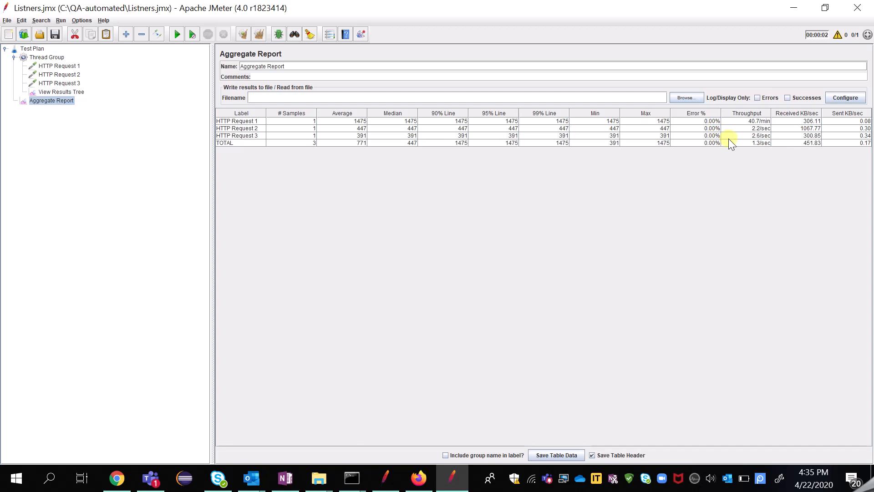
pyautogui.moveTo(754, 123); pyautogui.dragTo(761, 134)
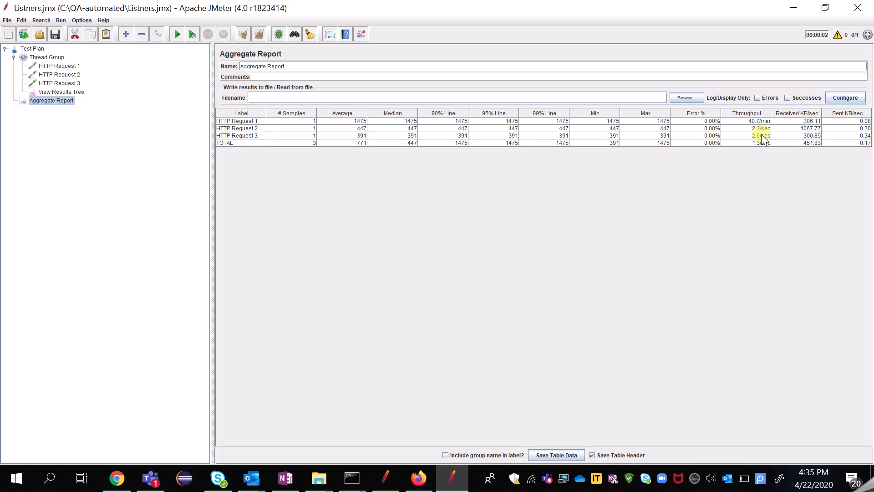